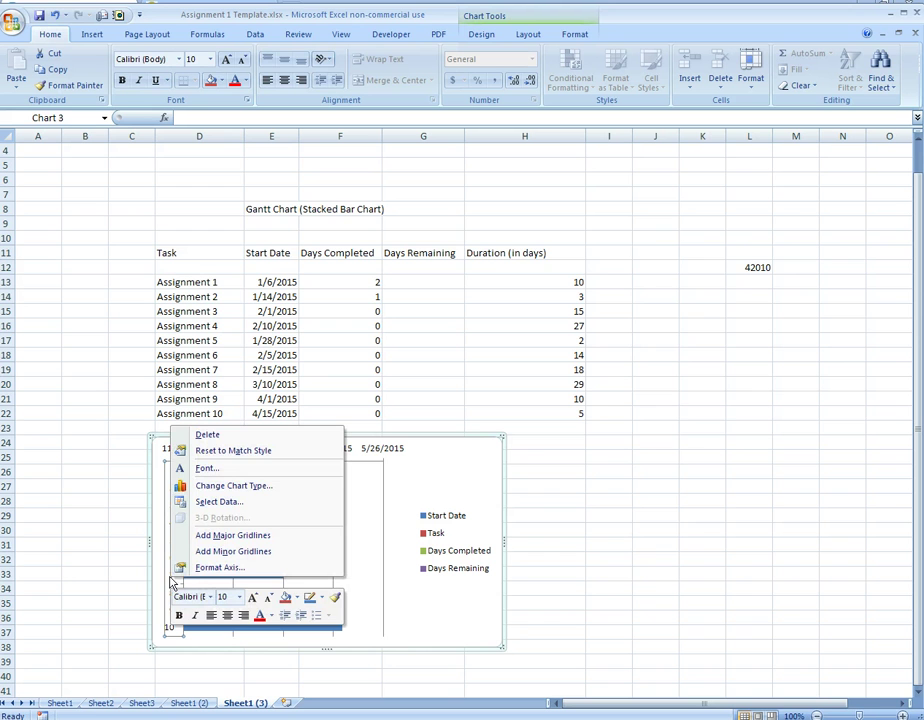
Step: Apply the Text number category to the chart's vertical axis
click(215, 567)
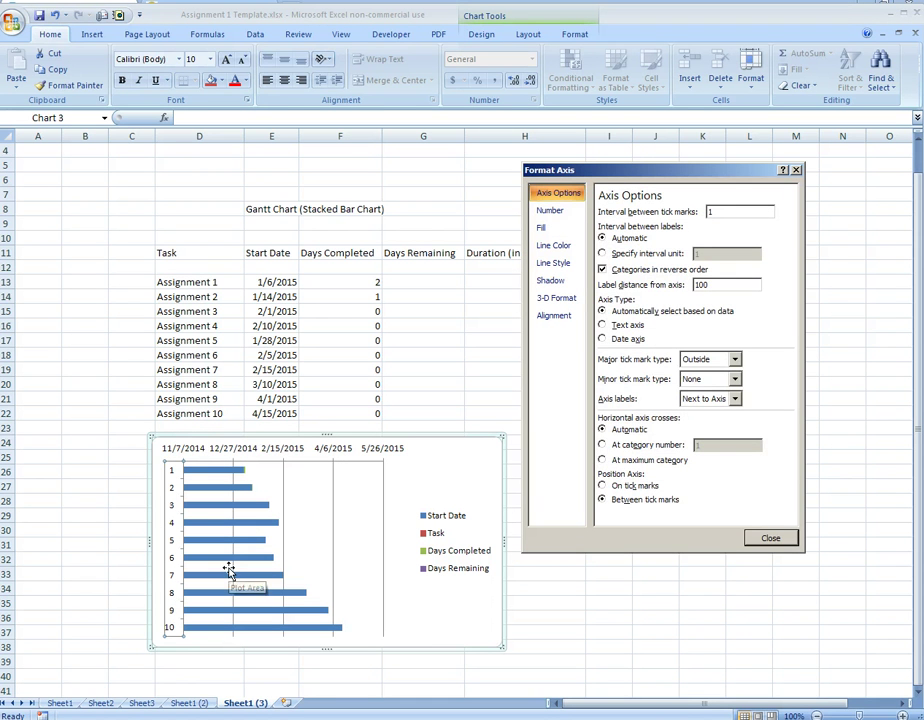
click(551, 213)
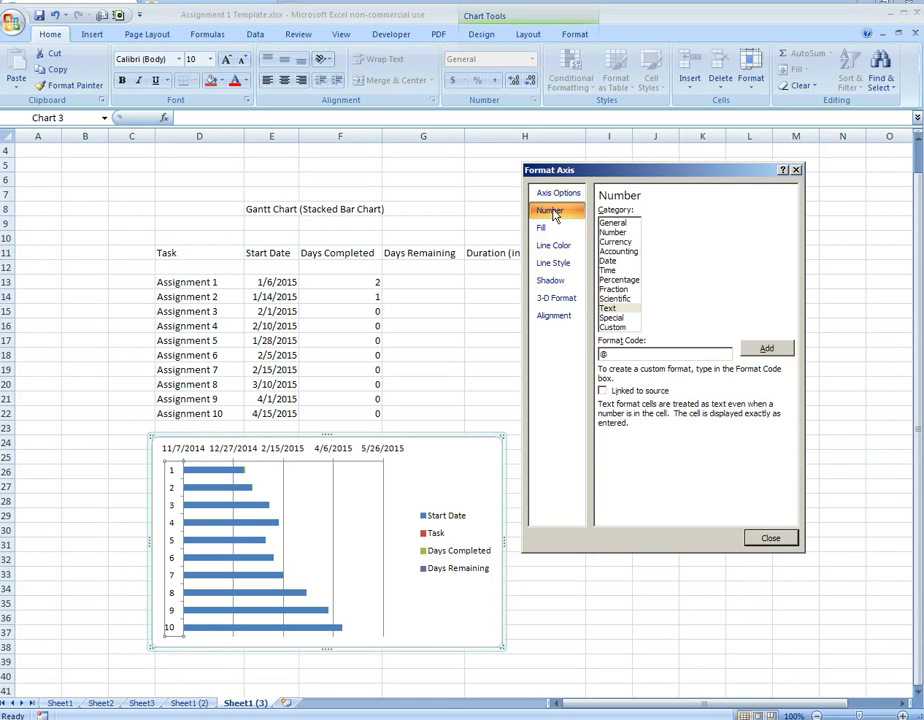
click(618, 308)
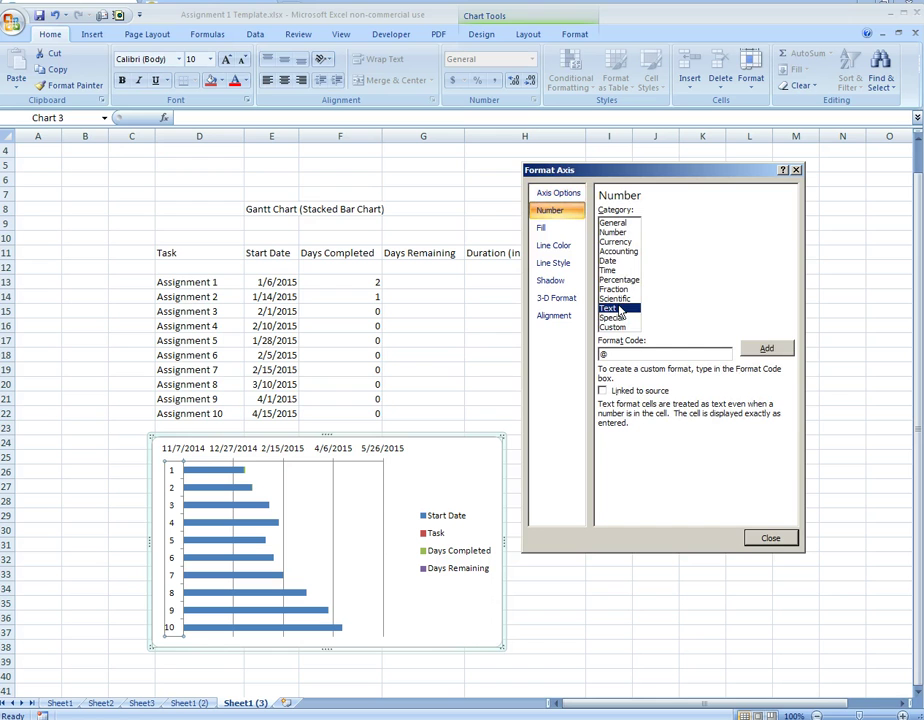
click(771, 539)
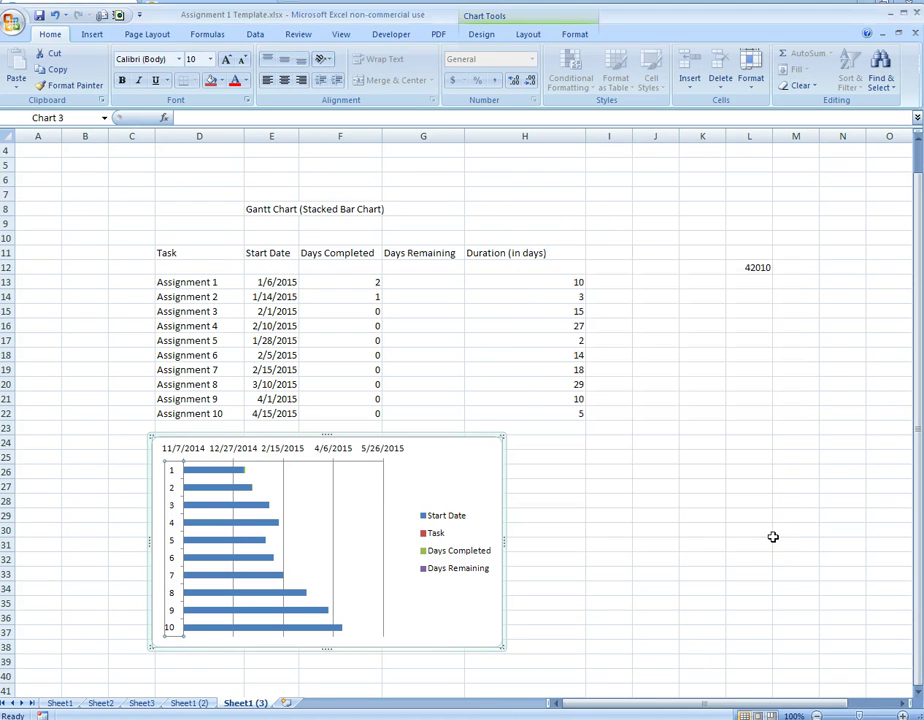
Step: Use the task names in D13:D22 as the chart's category axis labels and widen the chart to column L
right_click(173, 475)
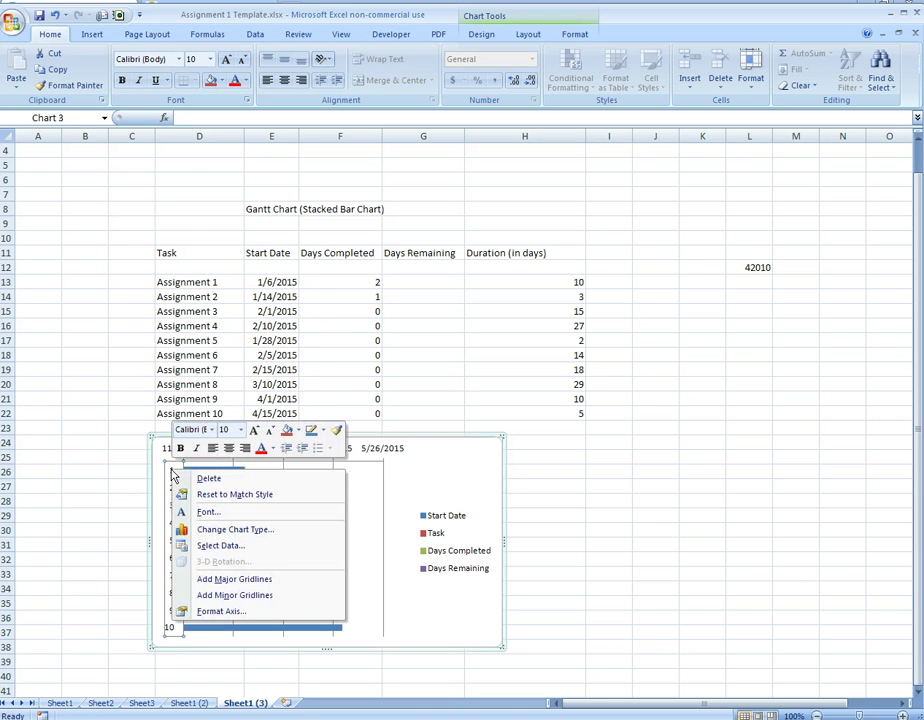
click(241, 548)
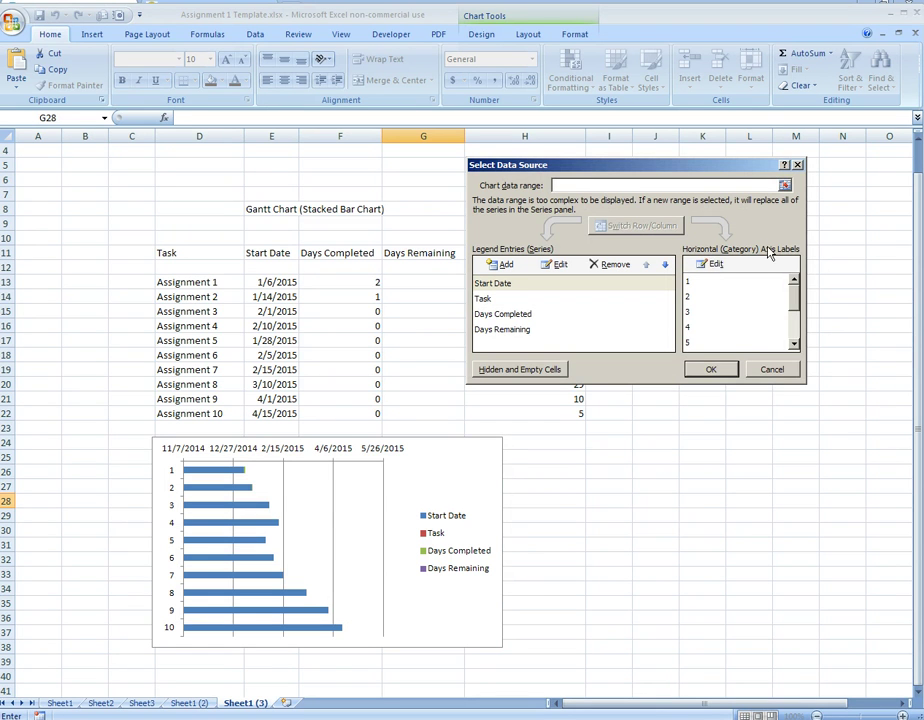
click(715, 266)
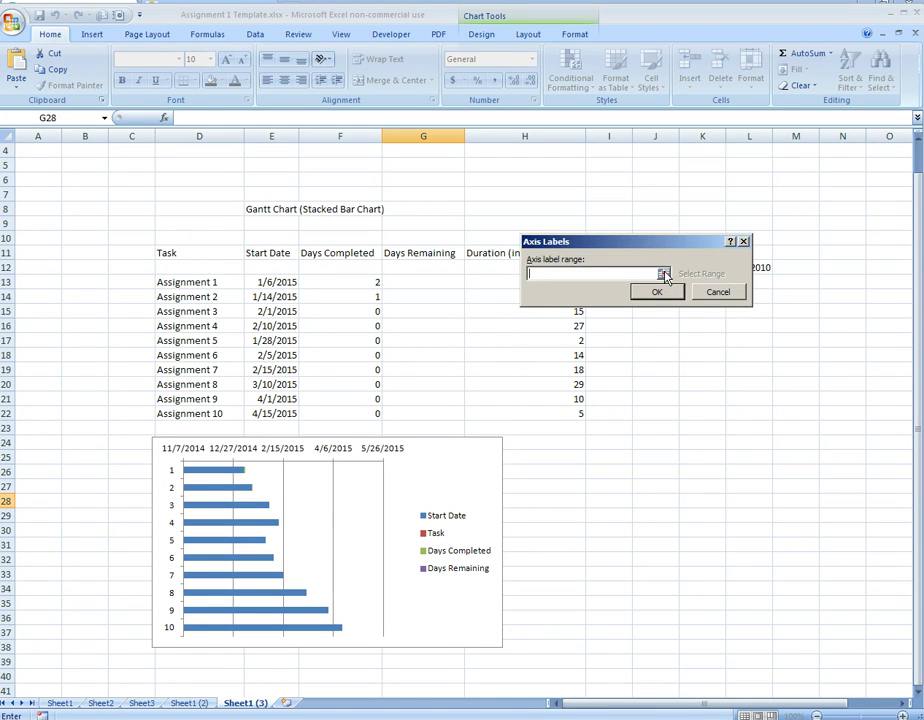
click(663, 275)
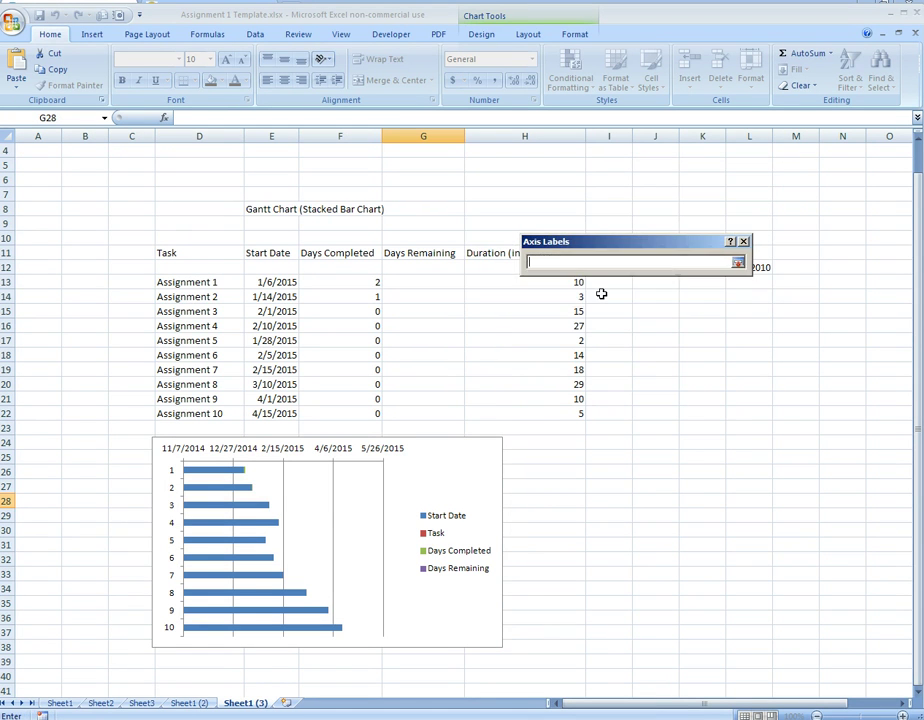
click(205, 284)
drag(205, 284, 205, 413)
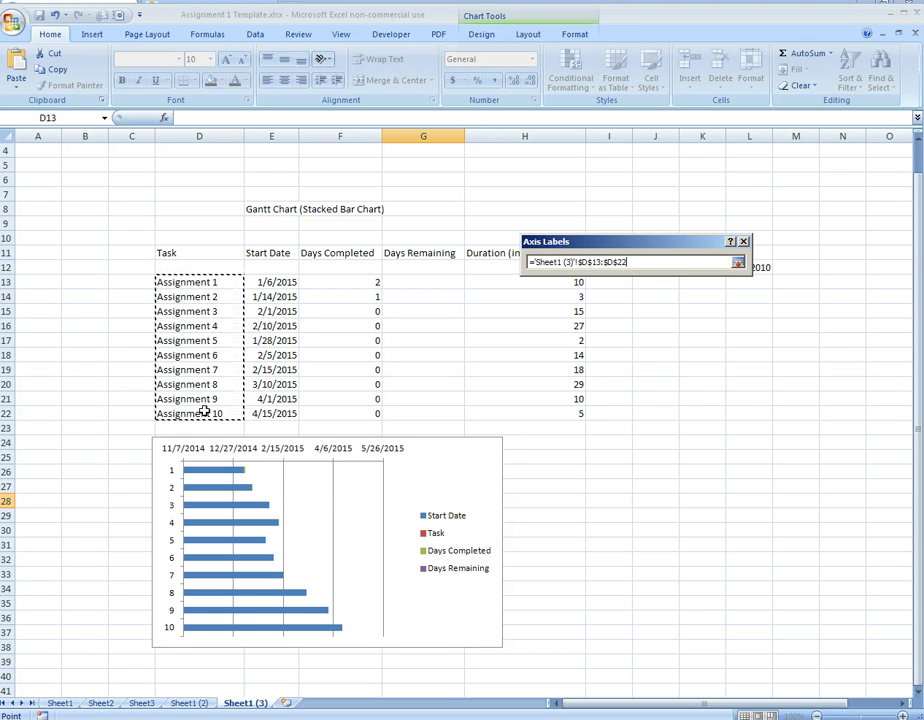
key(Return)
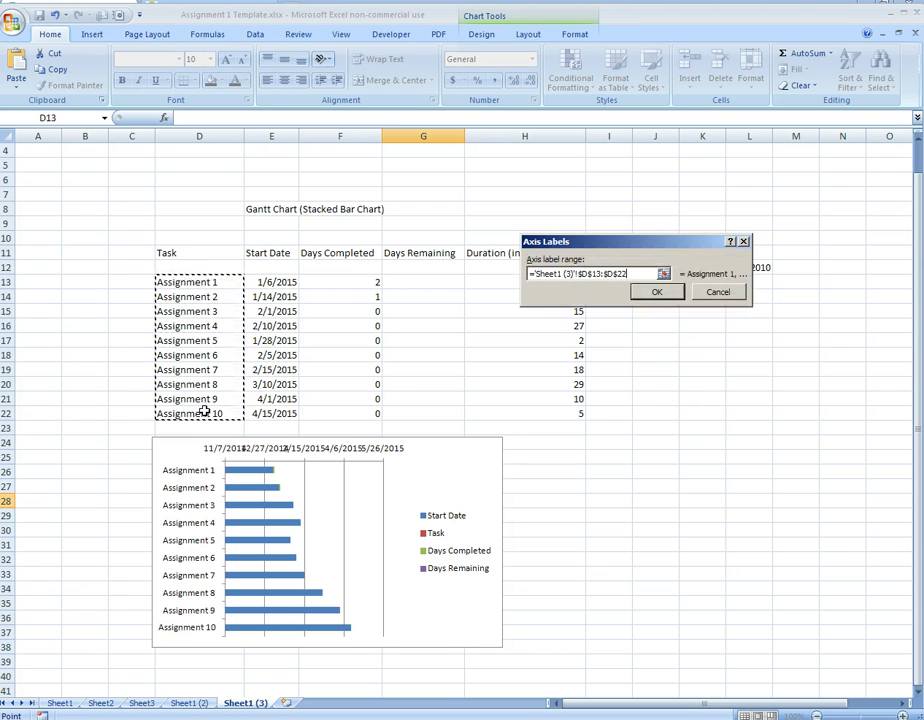
click(658, 292)
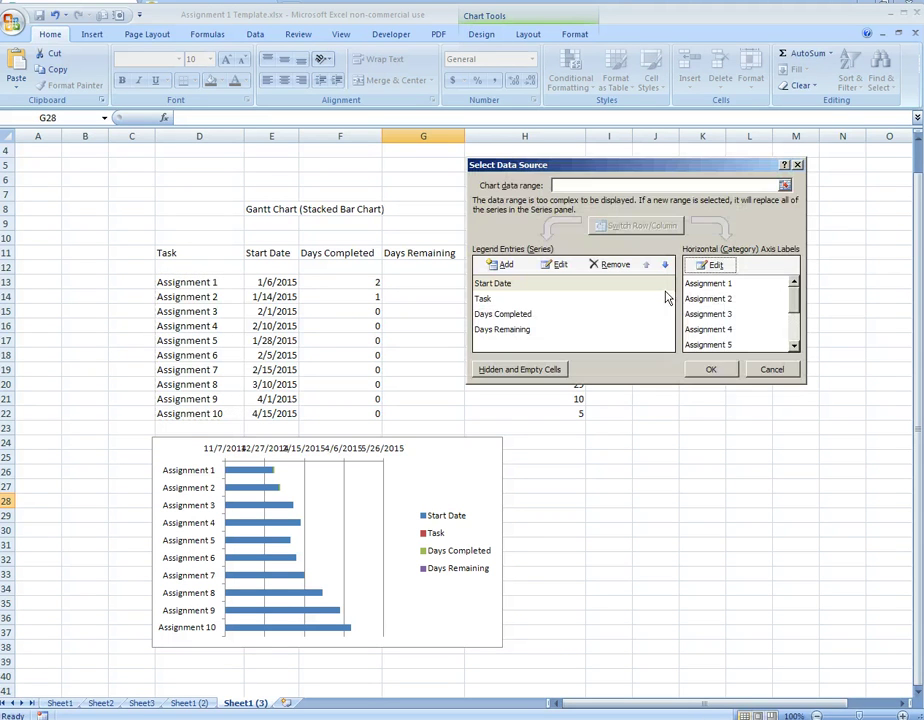
click(722, 369)
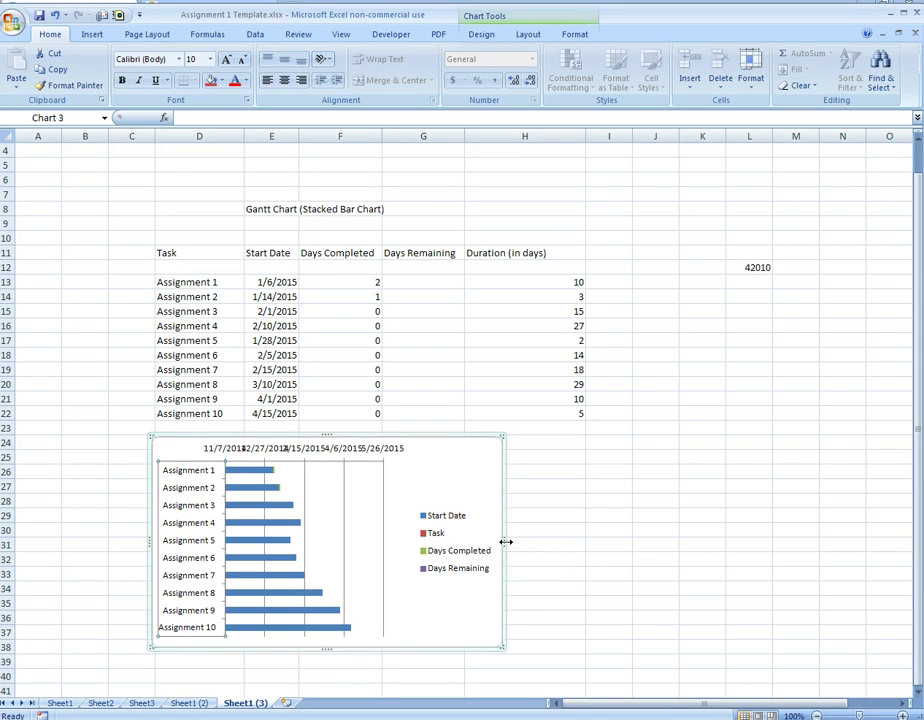
drag(505, 539, 746, 538)
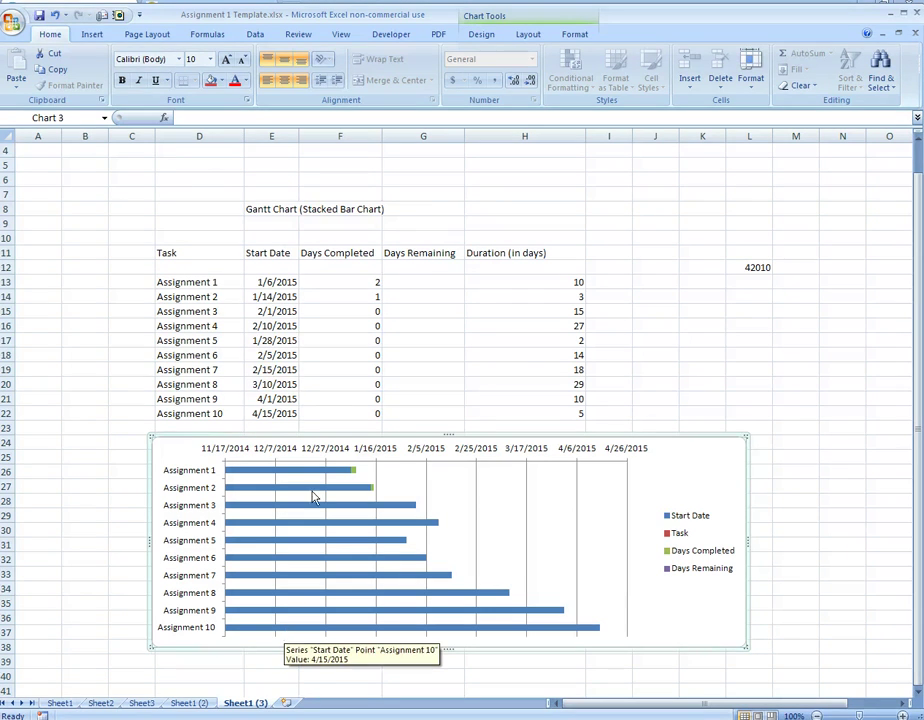
Step: Set the Start Date series bars to No fill
click(258, 472)
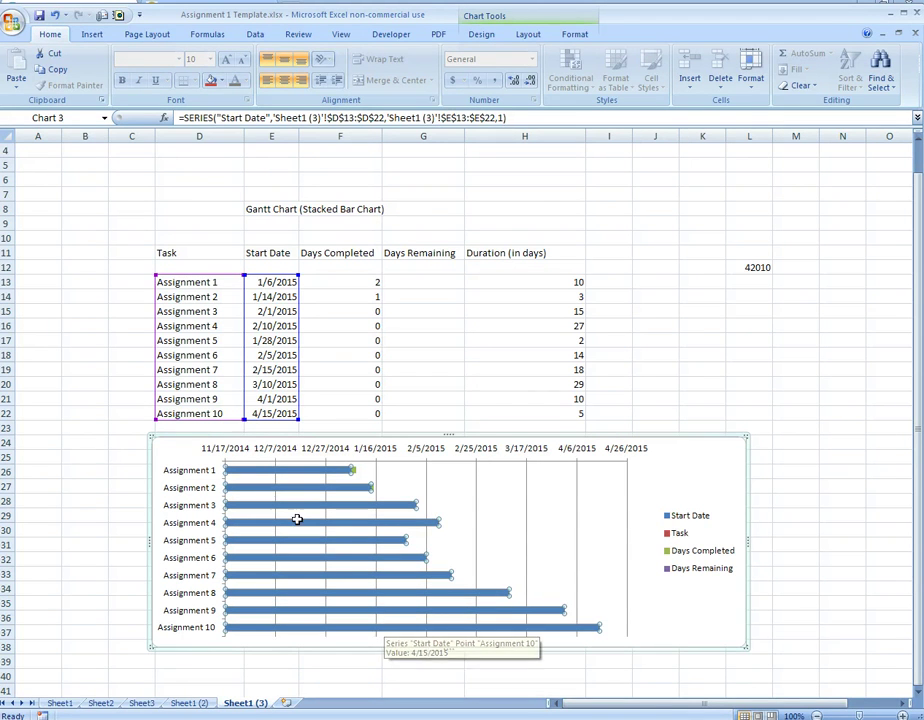
right_click(240, 476)
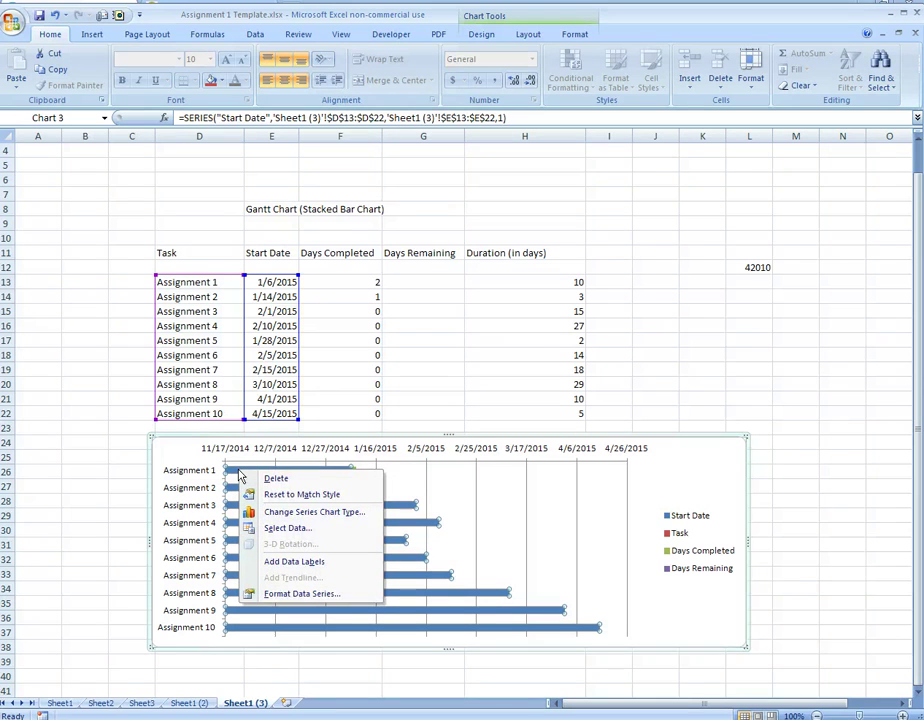
click(303, 594)
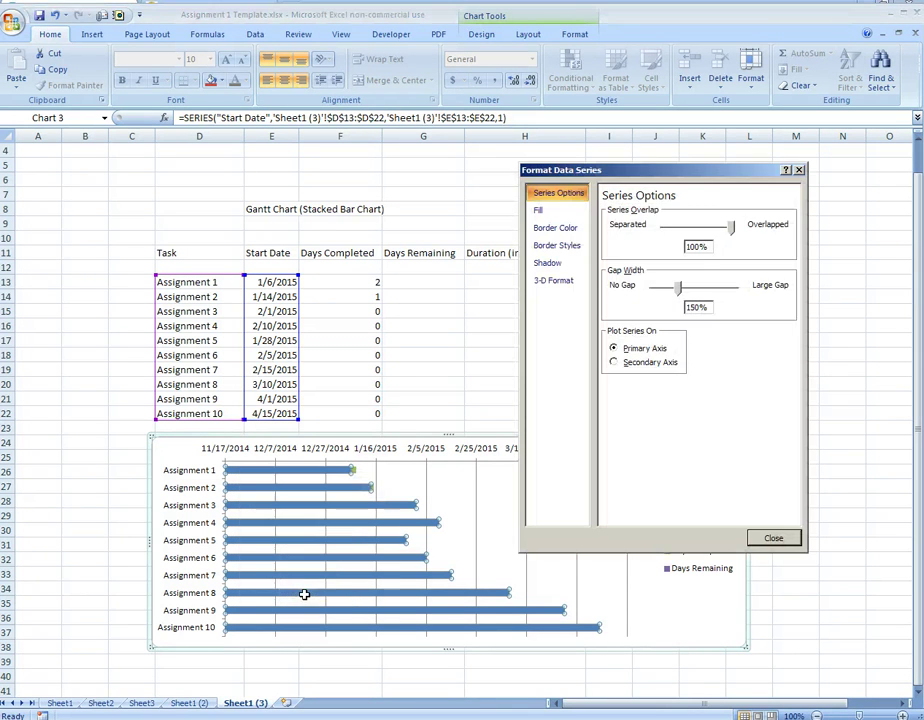
click(562, 212)
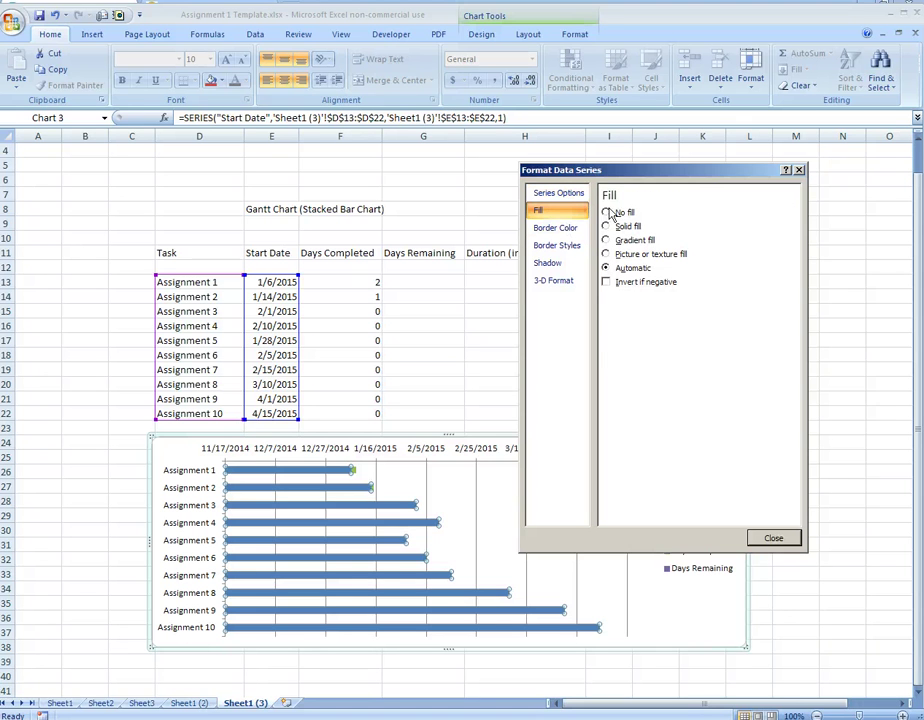
click(606, 213)
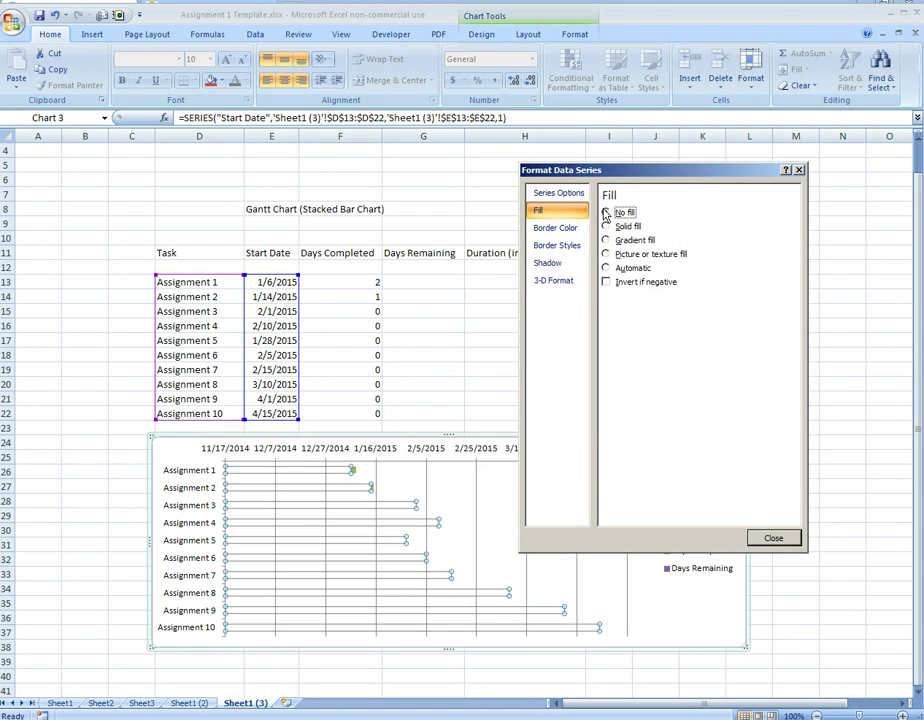
click(776, 539)
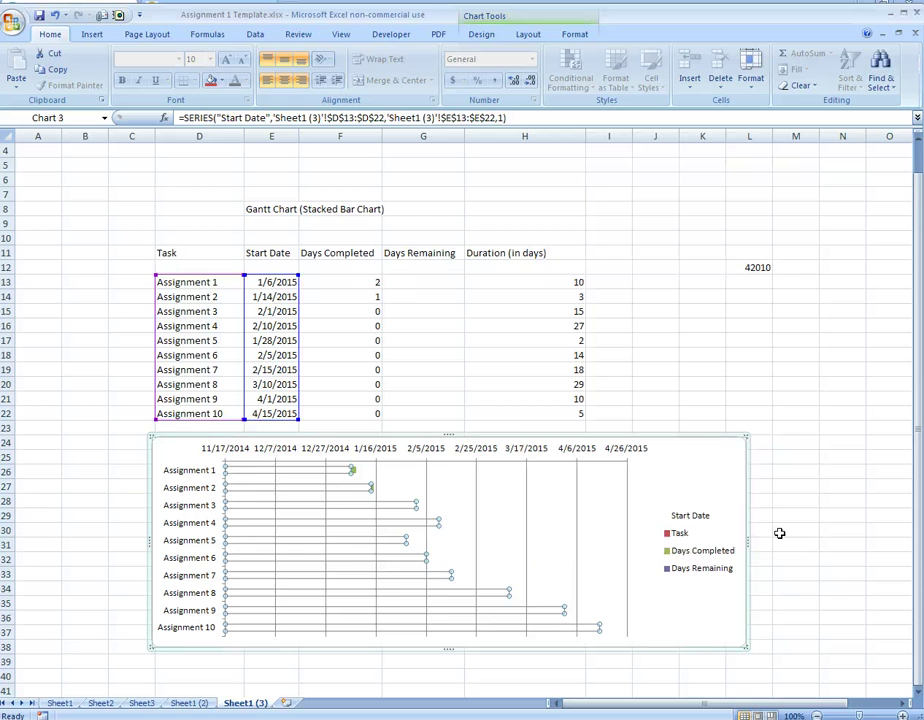
click(720, 374)
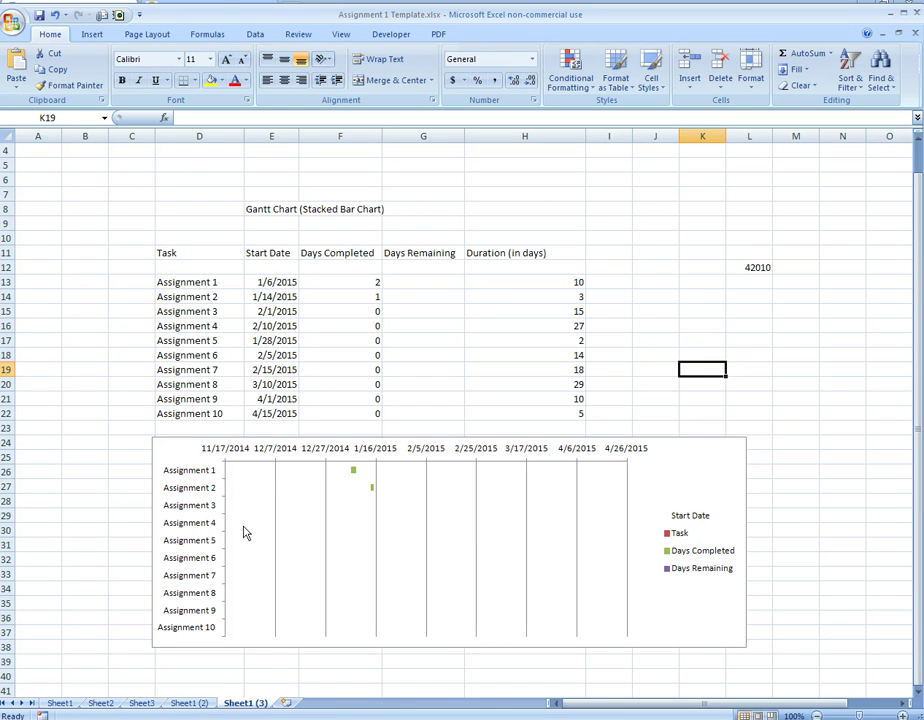
Step: Delete the Start Date and Task entries from the chart legend
click(701, 520)
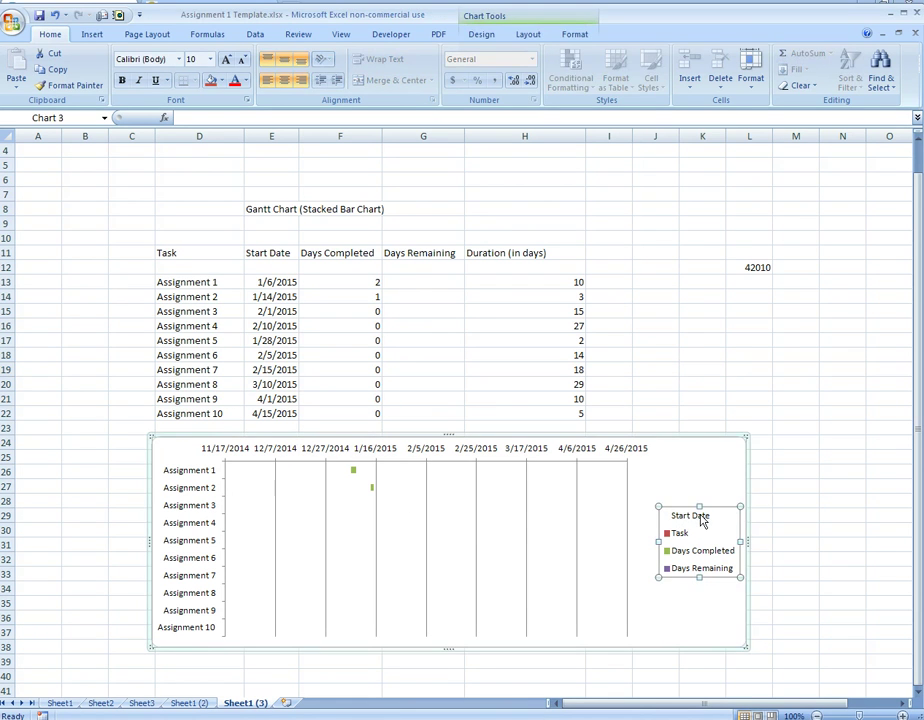
click(701, 519)
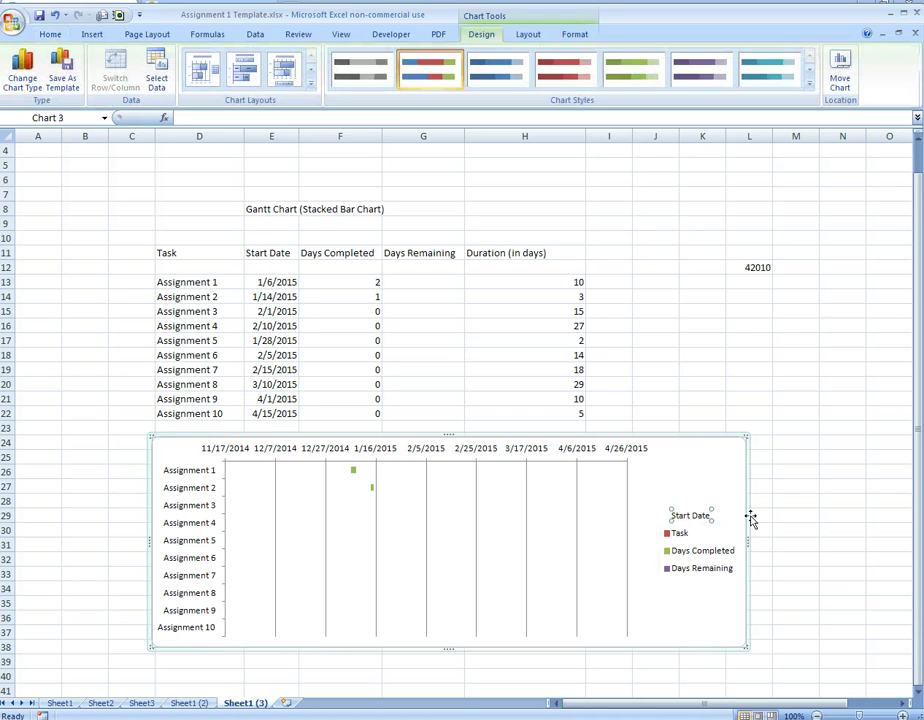
key(Delete)
click(816, 572)
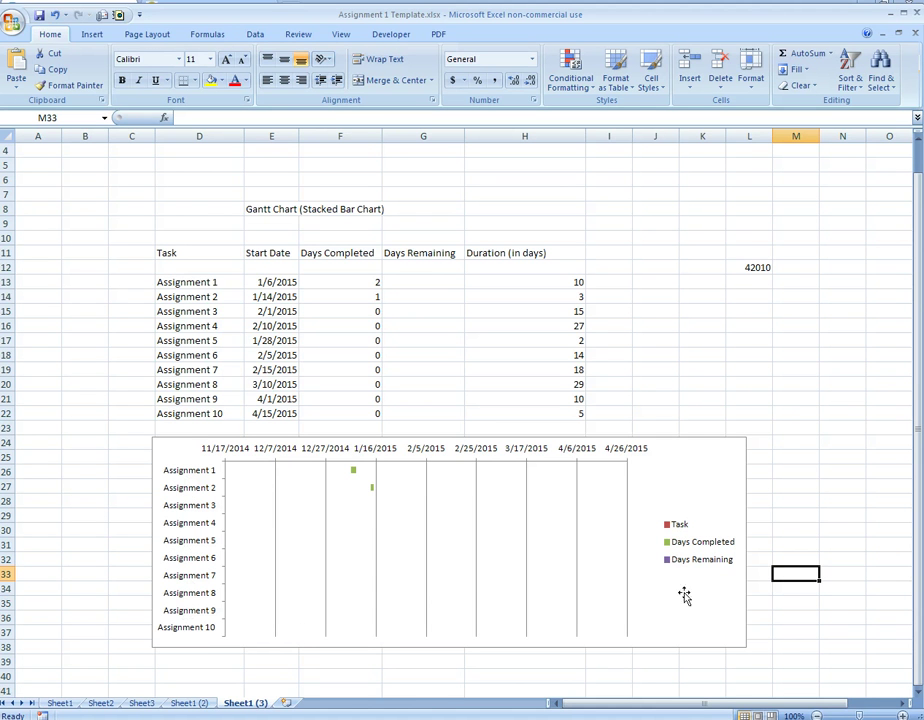
click(679, 527)
click(679, 527)
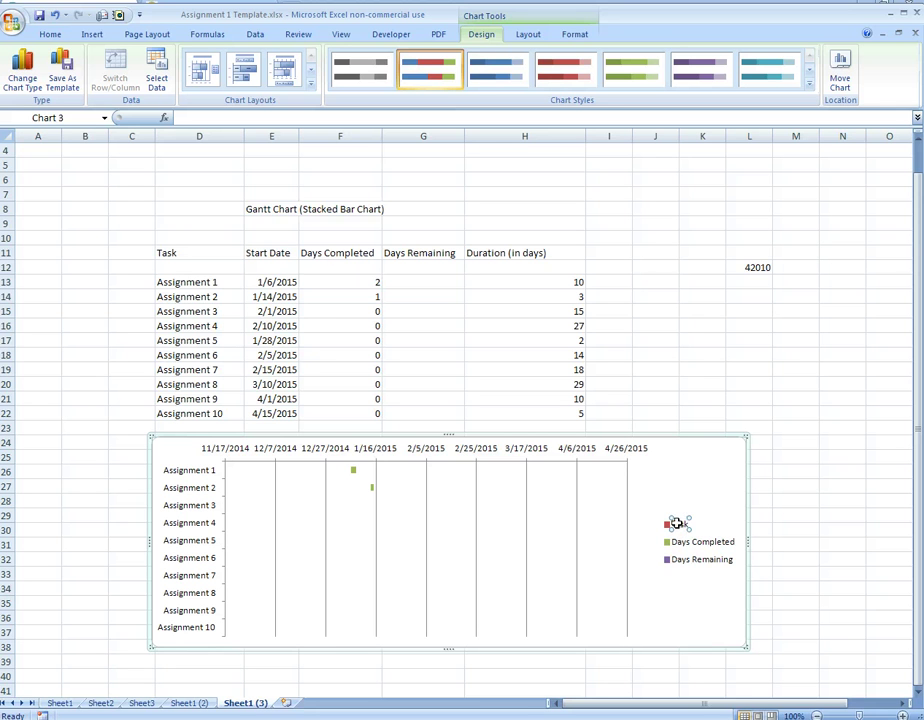
key(Delete)
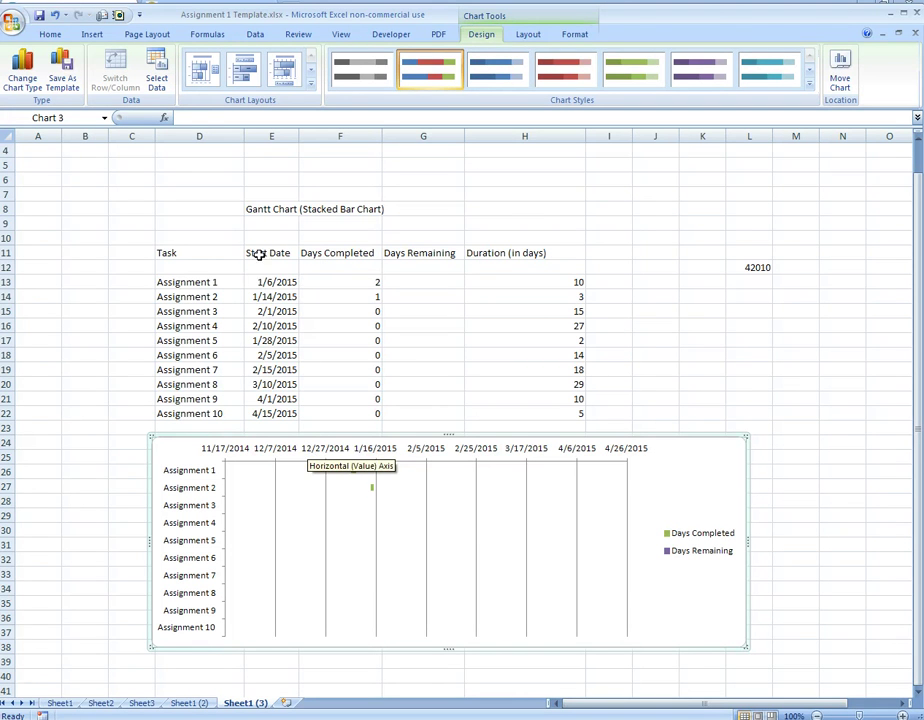
Step: Preview the first start date, cell E13, in General format to read its serial number, without applying the format
click(279, 283)
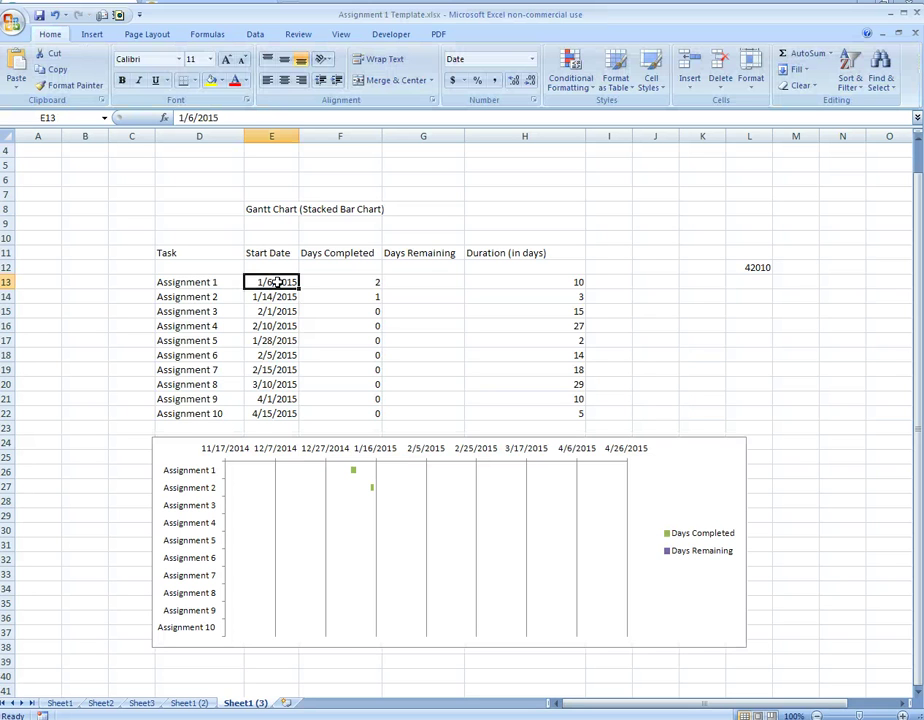
right_click(279, 283)
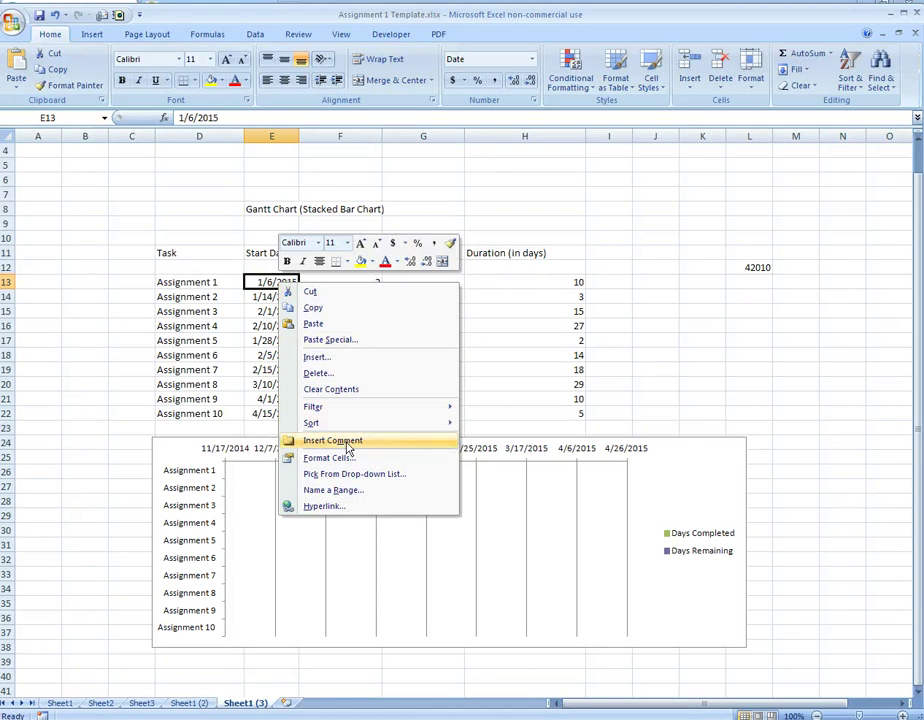
click(330, 458)
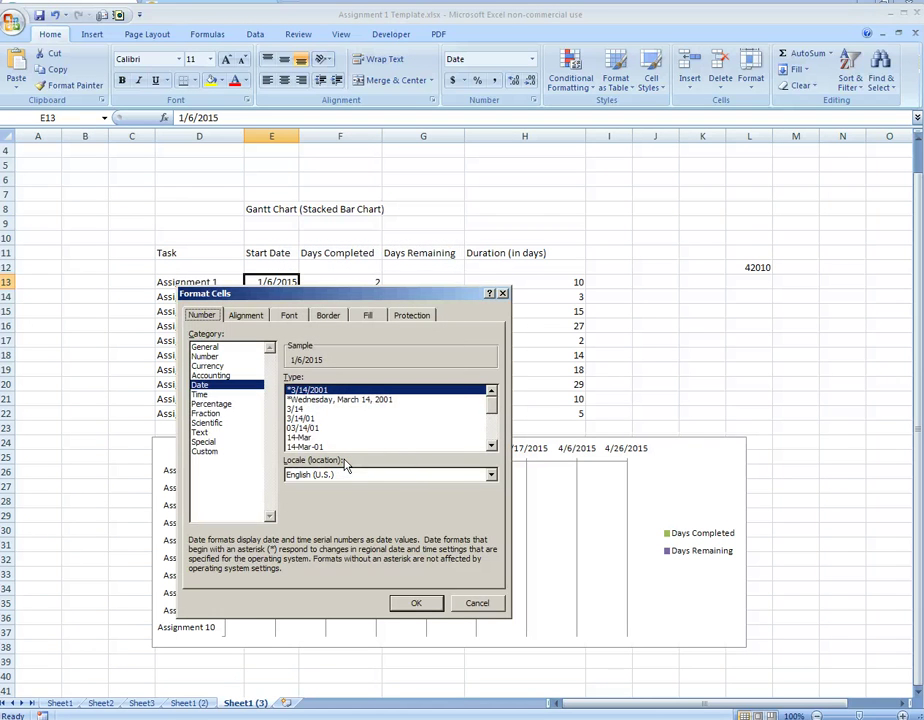
click(205, 348)
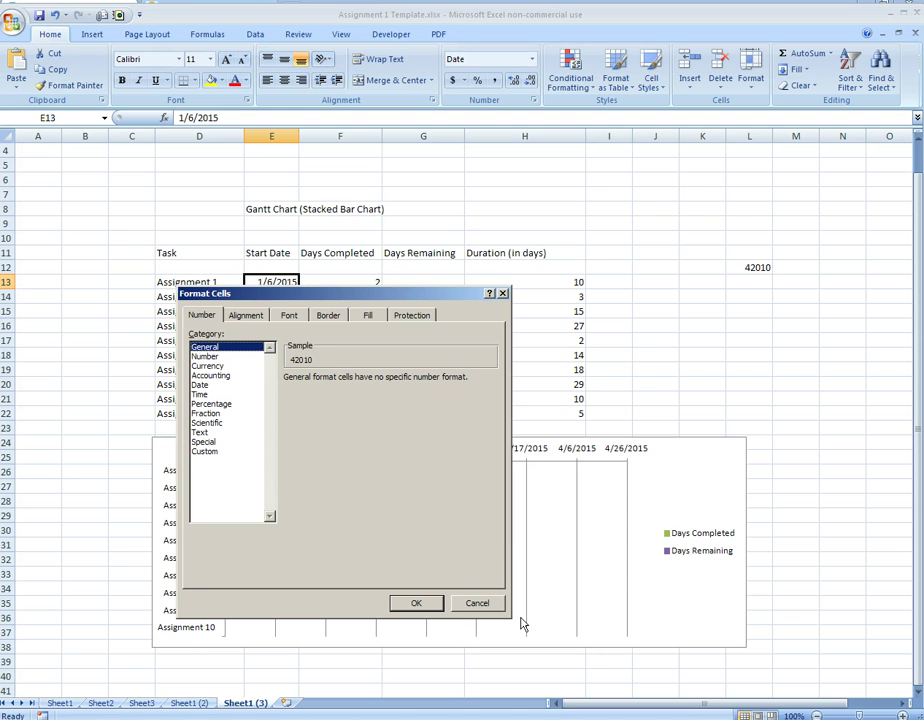
click(477, 603)
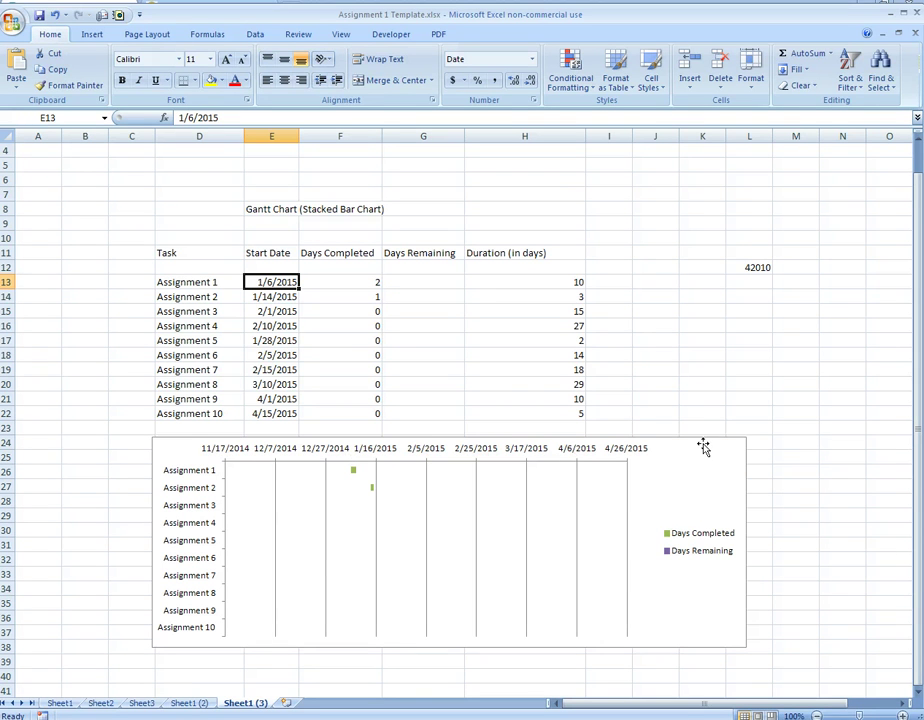
Step: Fix the minimum of the chart's horizontal date axis at 42010, the serial number of the first start date
click(222, 455)
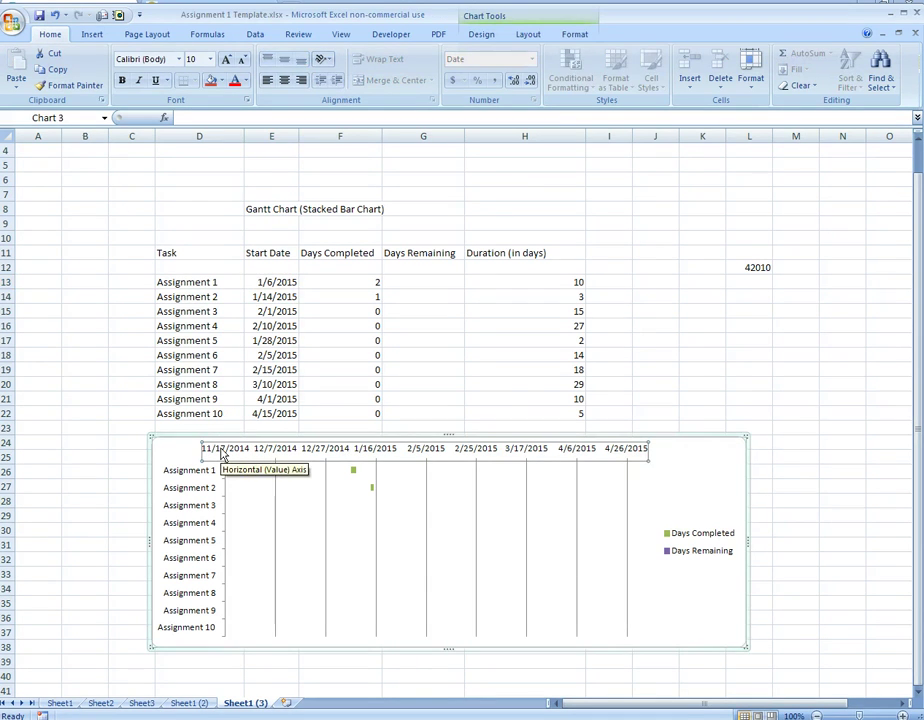
right_click(222, 455)
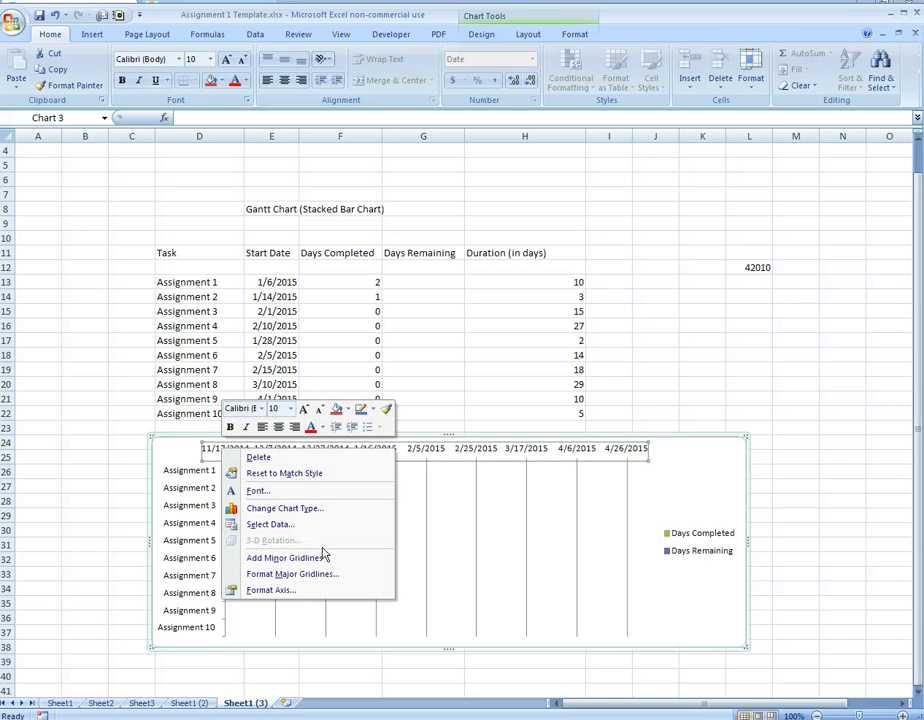
click(263, 591)
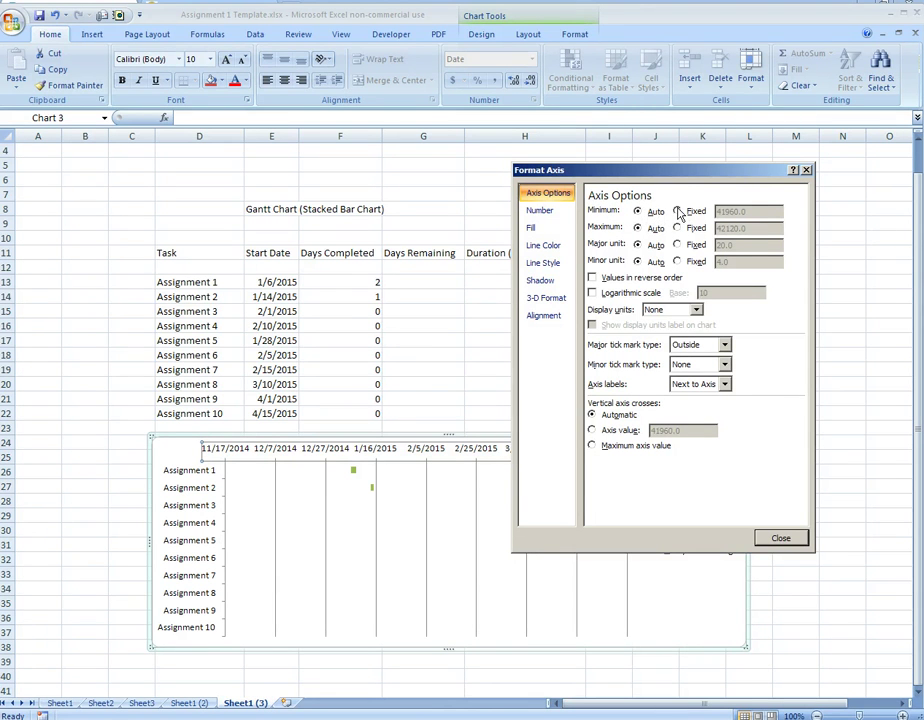
click(677, 211)
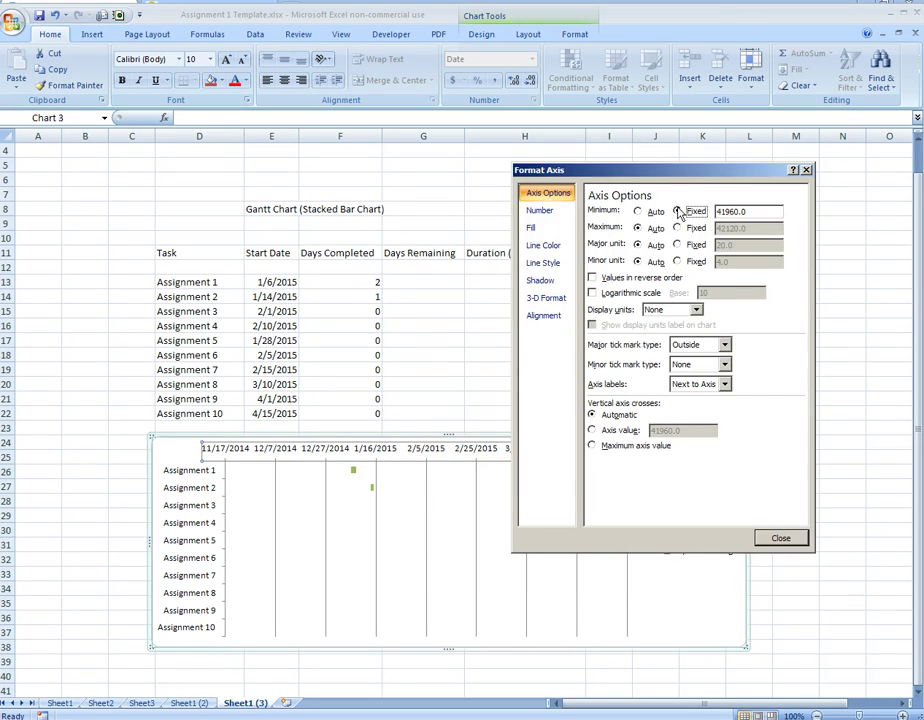
drag(721, 176, 478, 233)
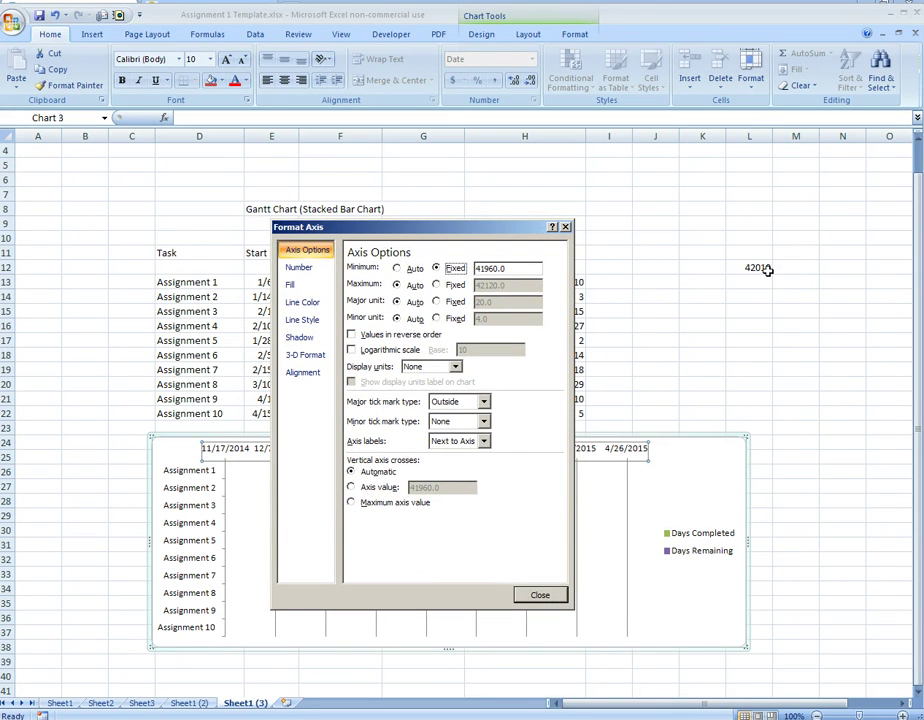
drag(540, 268, 458, 272)
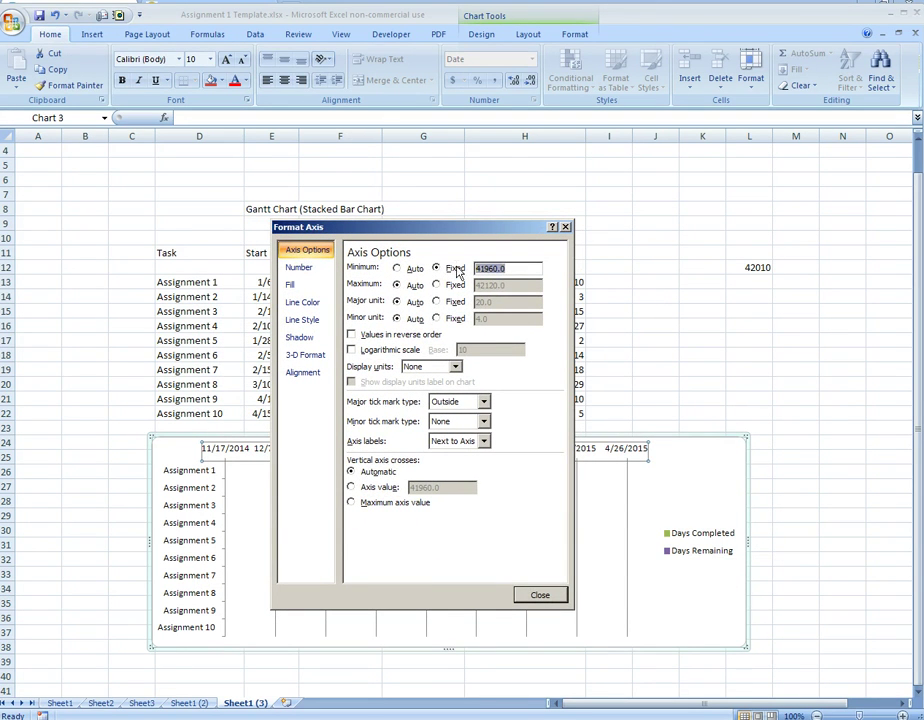
key(Delete)
click(551, 597)
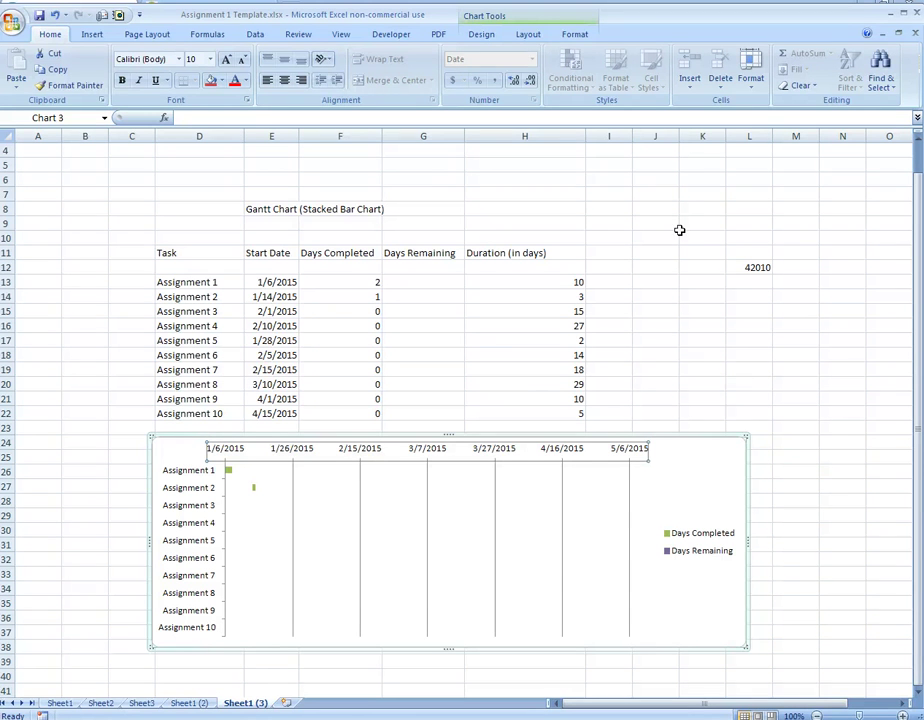
Step: Calculate Assignment 1's Days Remaining in G13 as duration minus days completed, using the formula =H13-F13
click(420, 281)
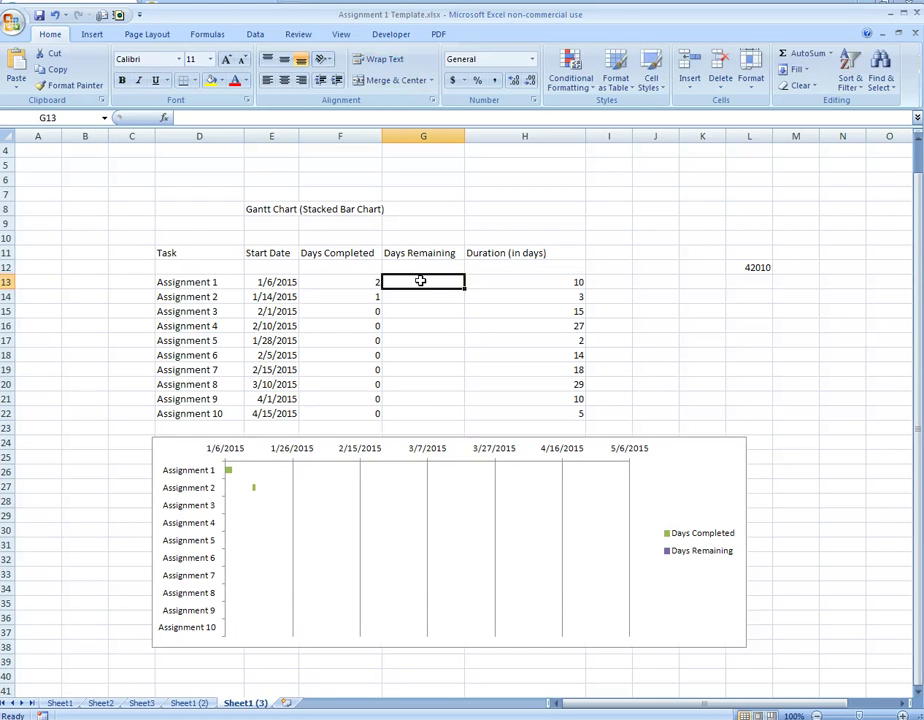
text(=)
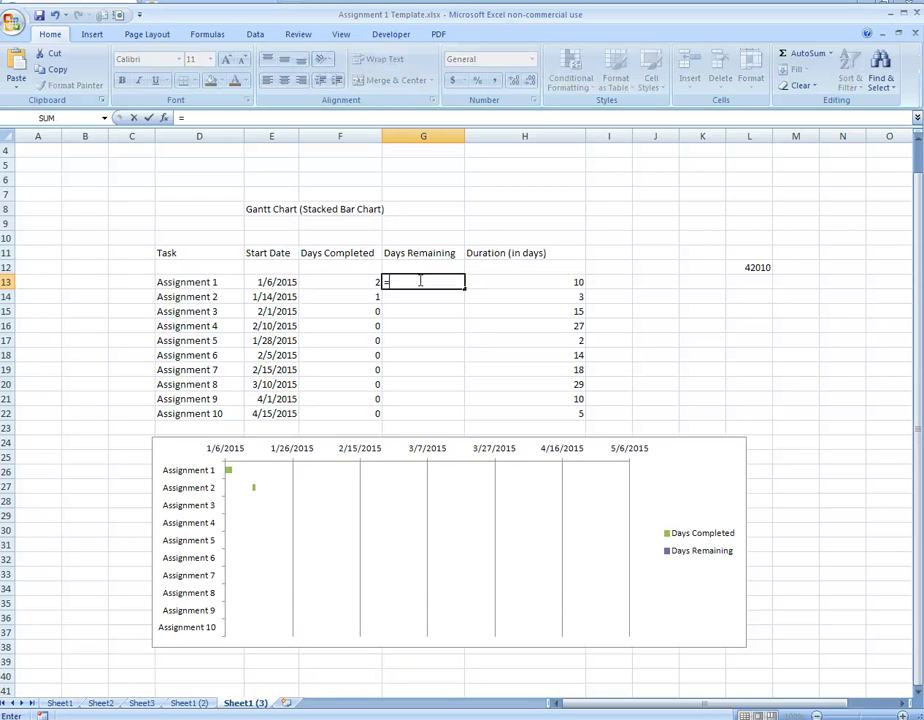
click(561, 281)
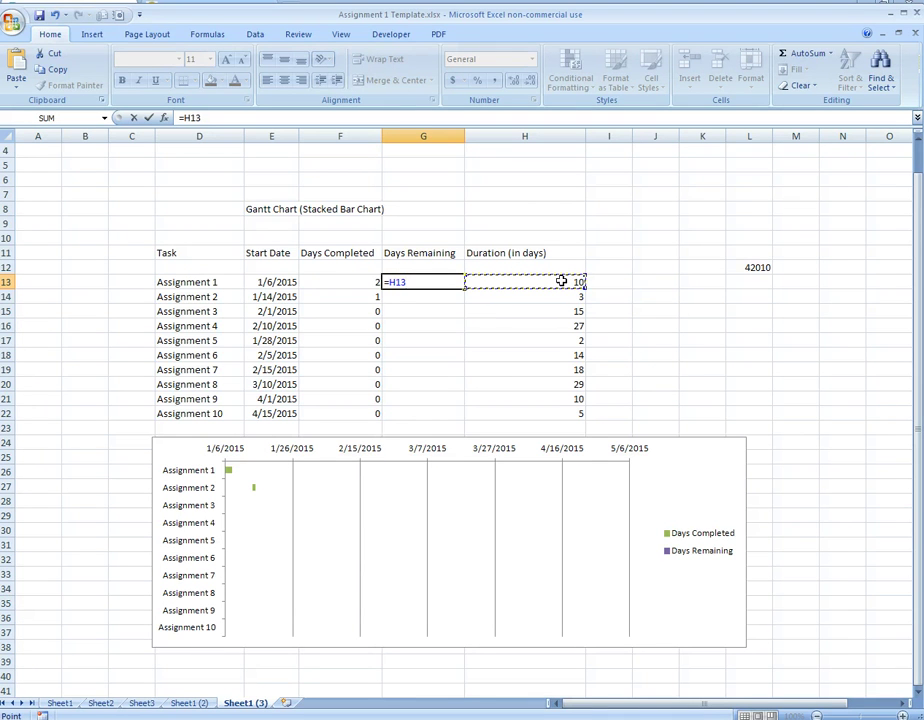
text(-)
click(337, 283)
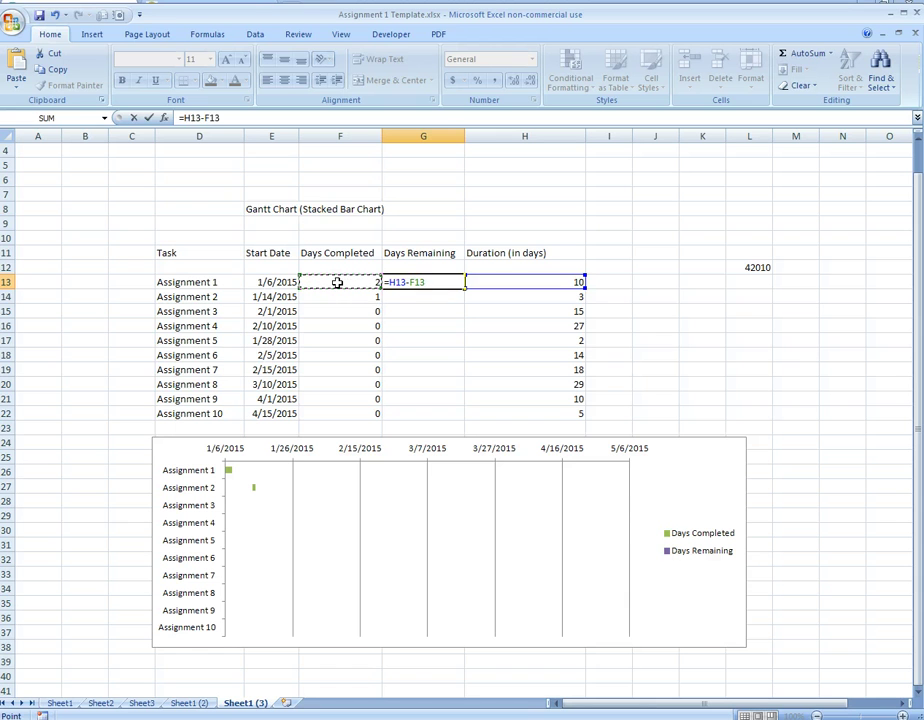
key(Return)
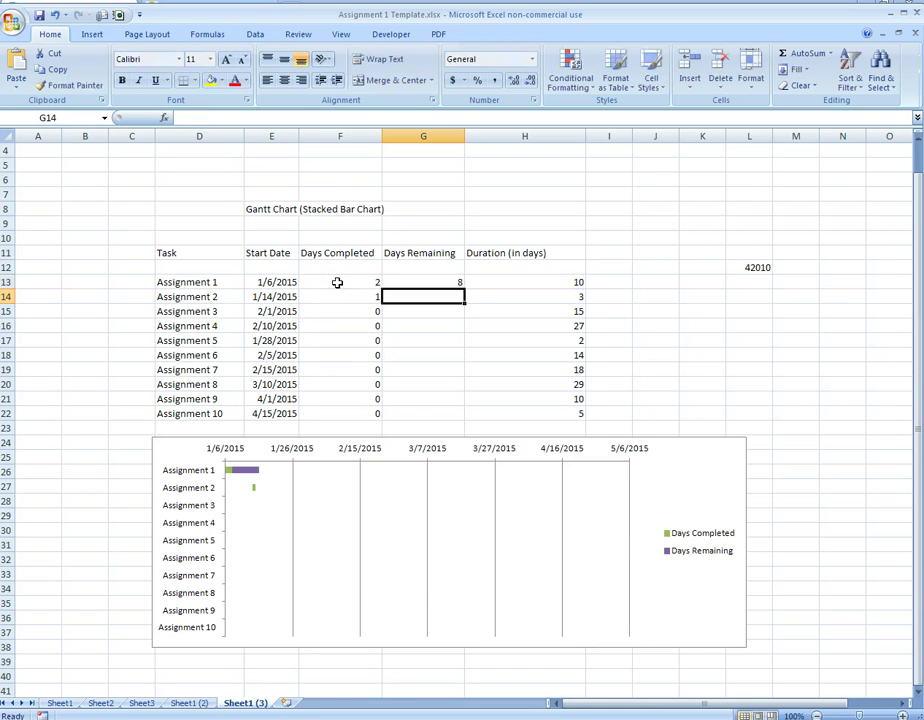
click(423, 280)
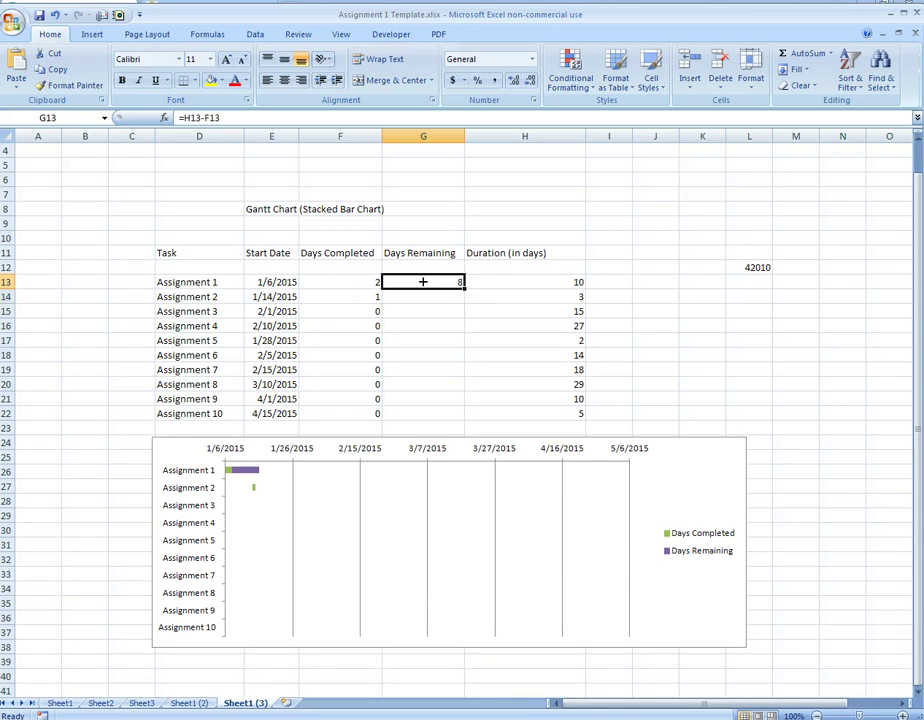